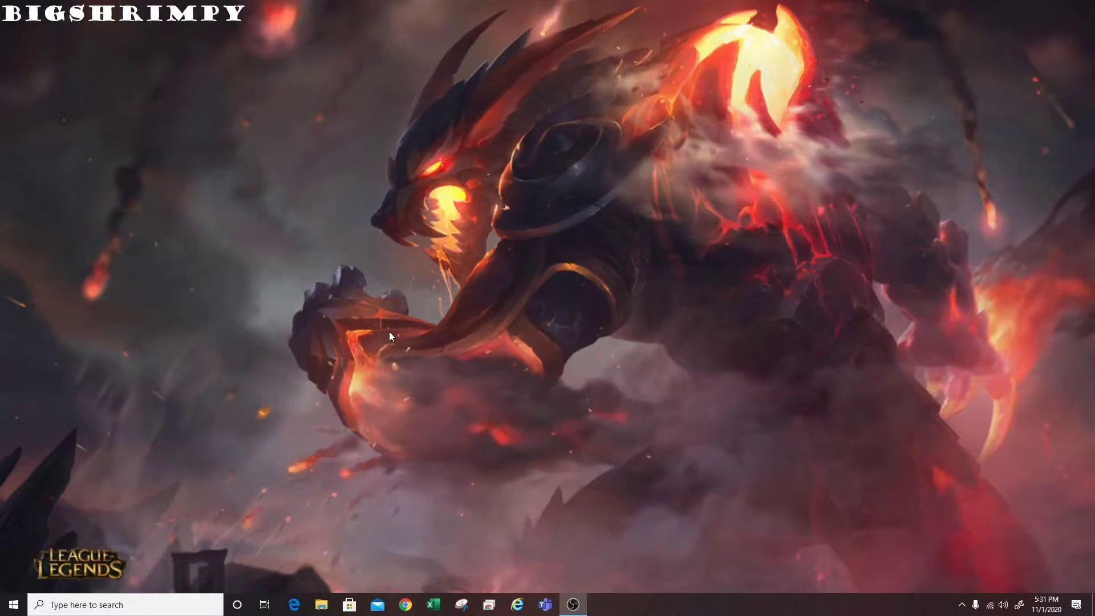
Step: Open the desktop context menu that lists NVIDIA Control Panel
right_click(357, 224)
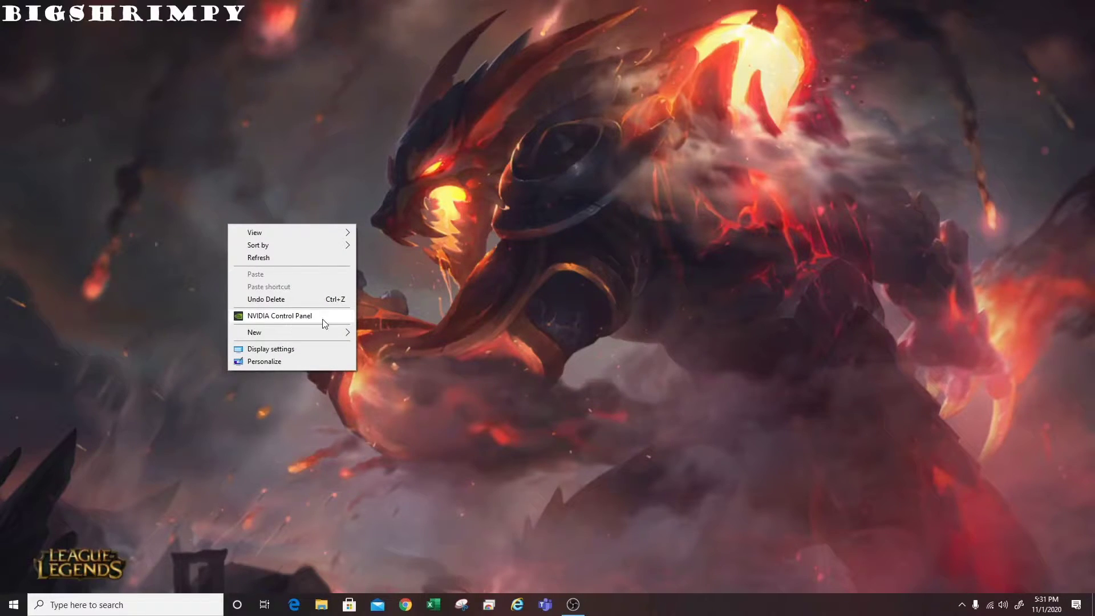
Step: Check that the RTX 2070 SUPER runs driver 445.75 in NVIDIA Control Panel, then start Chrome
click(286, 317)
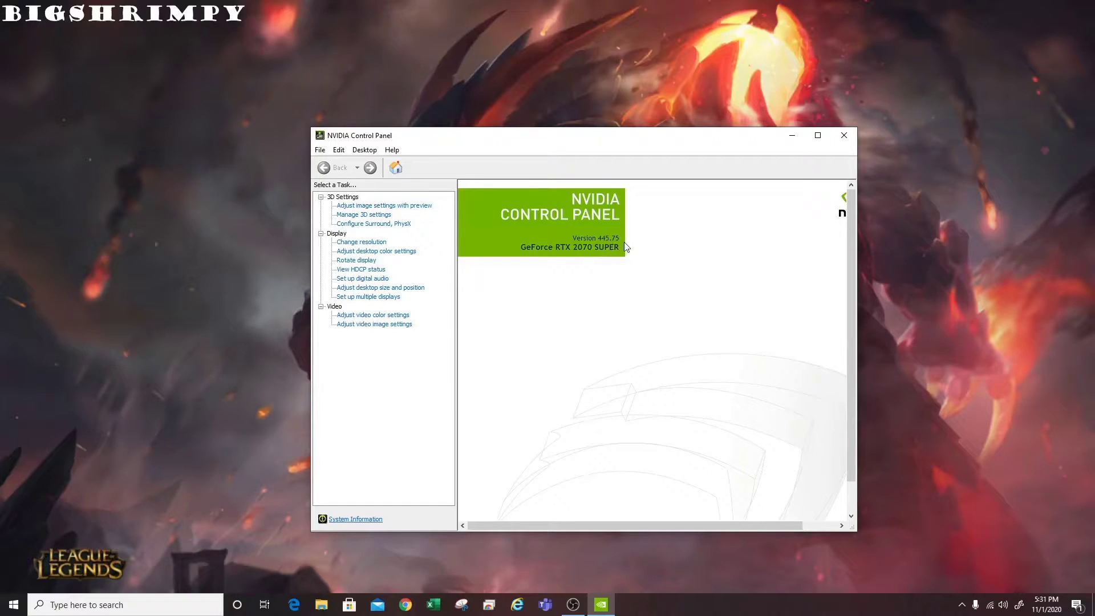
click(845, 137)
click(404, 604)
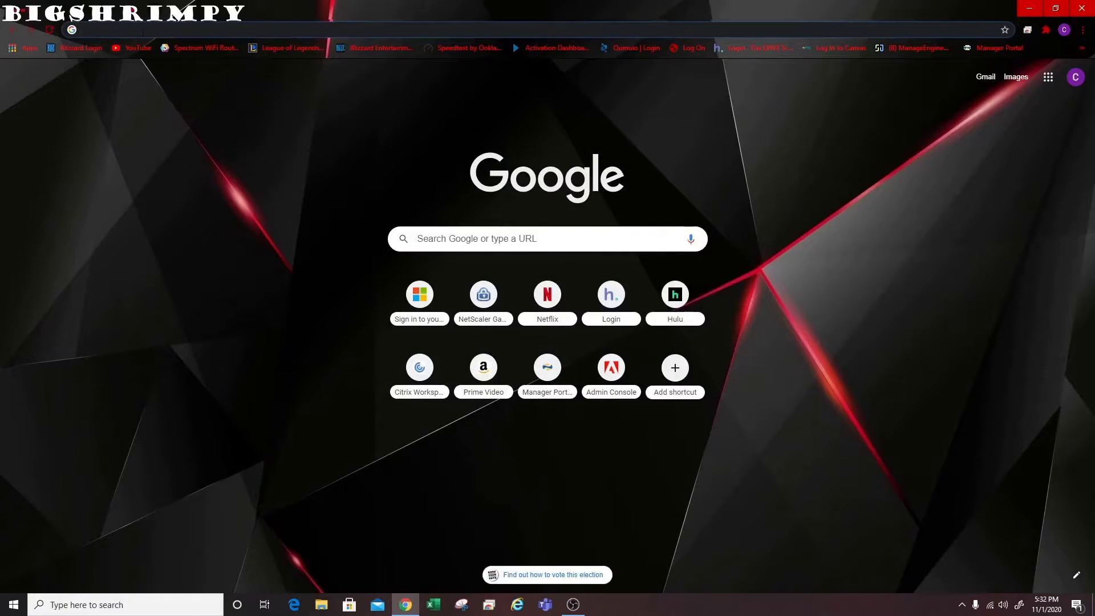
click(144, 32)
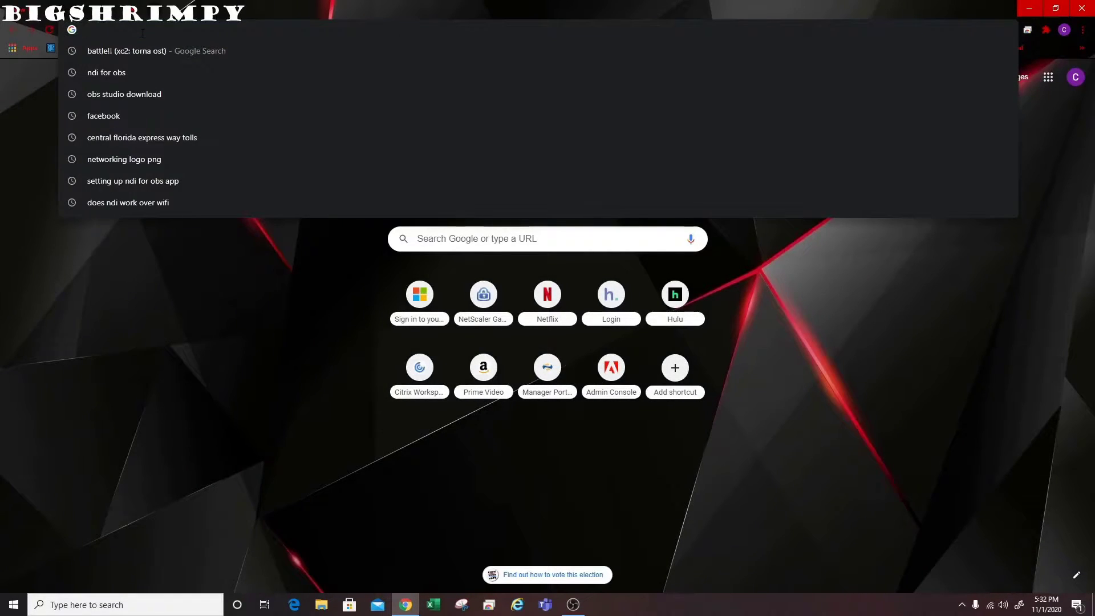
Step: Search Google for 'Geforce drivers' and open the 'Official GeForce Drivers | NVIDIA' result
text(Gefor)
key(BackSpace)
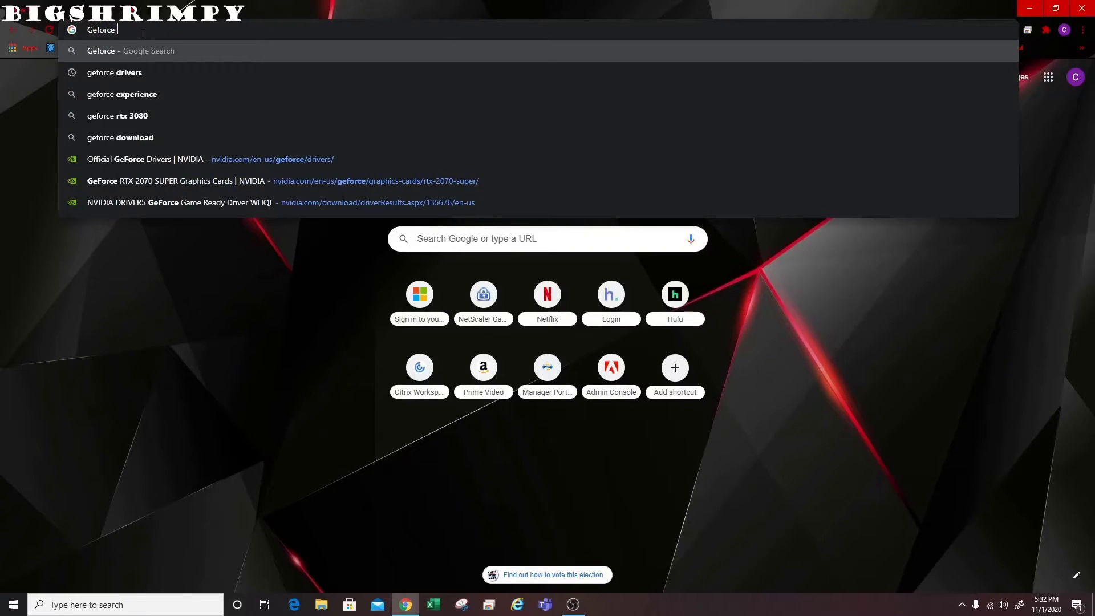
text(ce drivers)
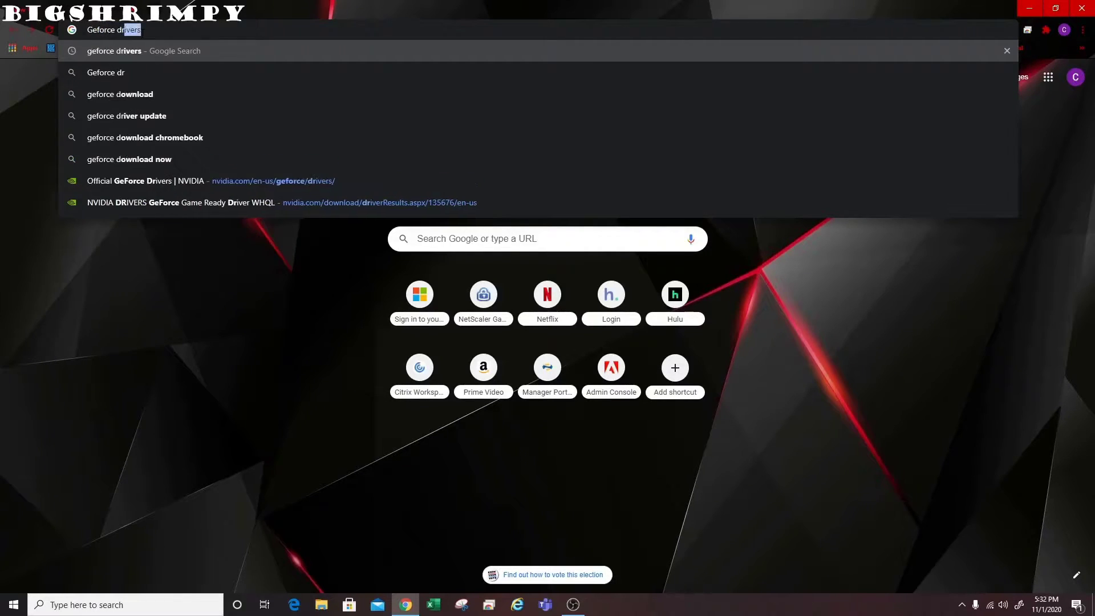
key(Return)
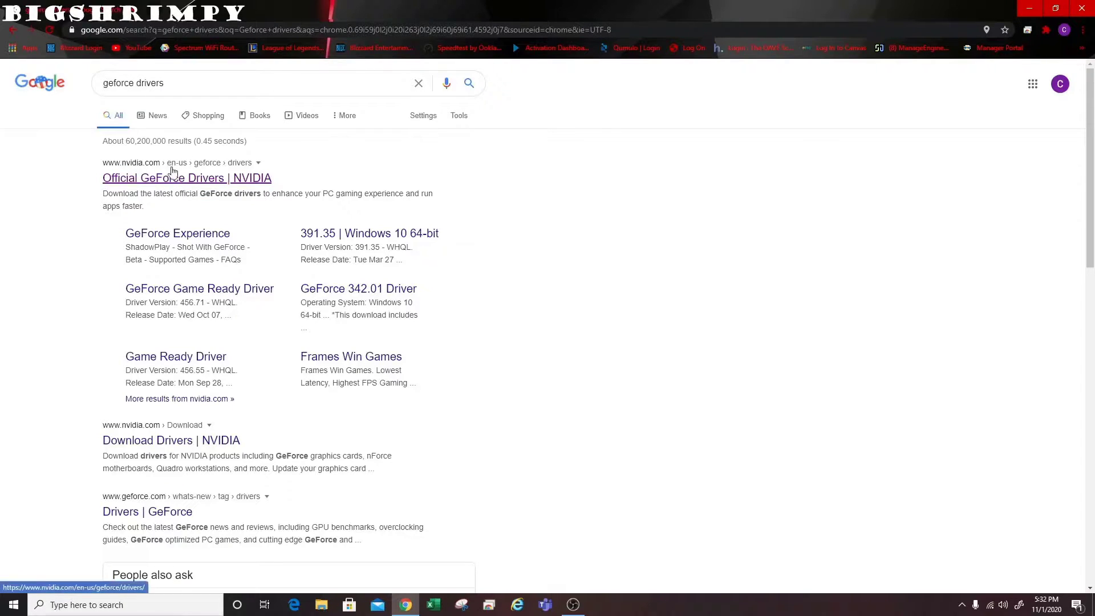
click(225, 183)
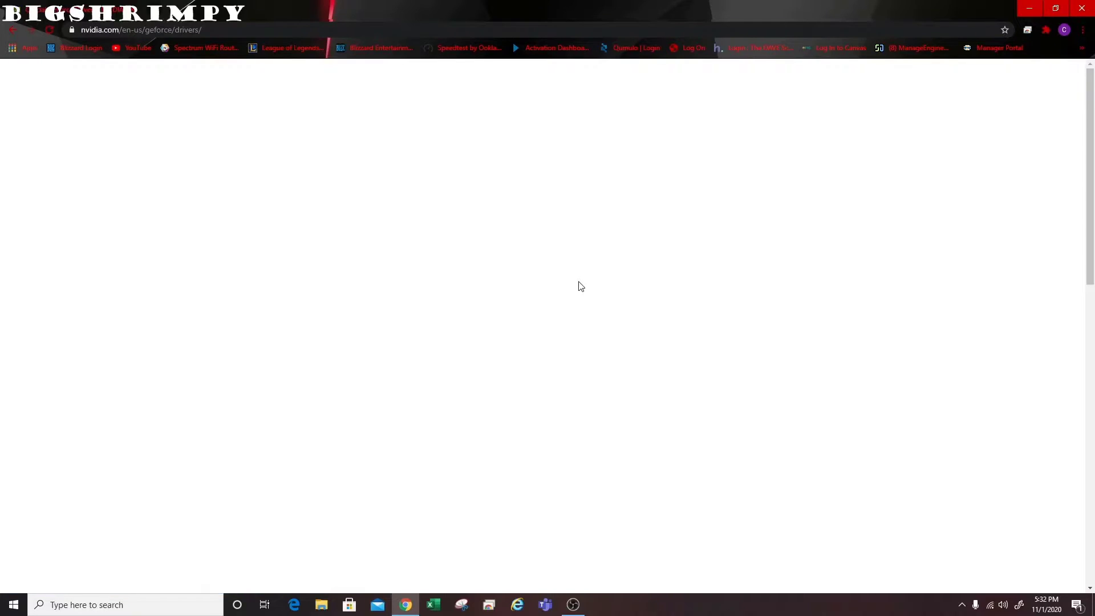
Step: Choose GeForce RTX 20 Series and GeForce RTX 2070 SUPER in the driver finder
scroll(708, 271, down, 3)
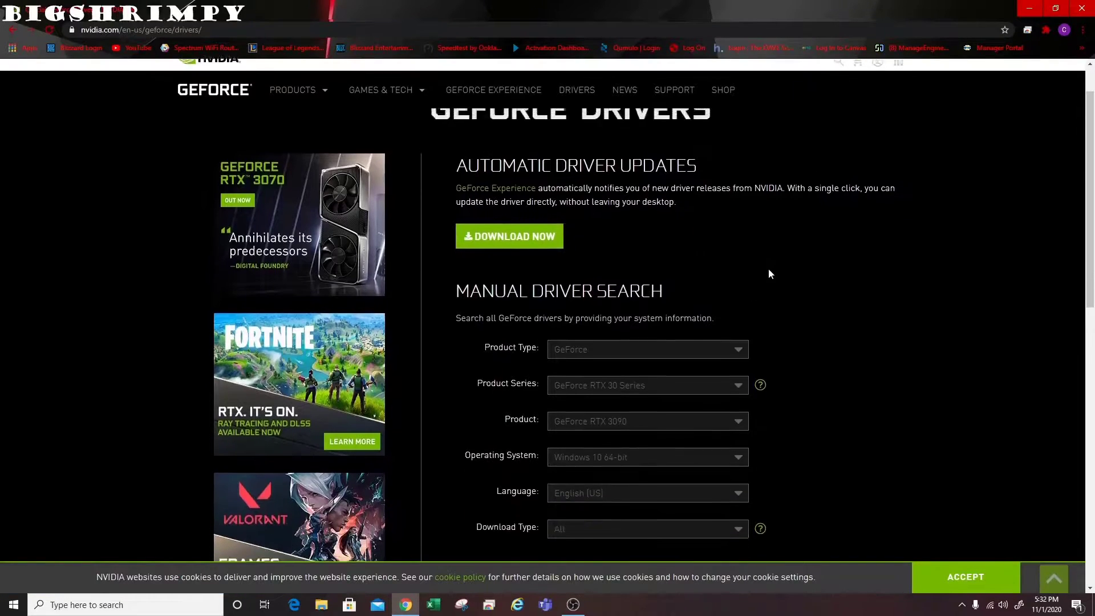
scroll(709, 244, up, 1)
scroll(542, 197, up, 1)
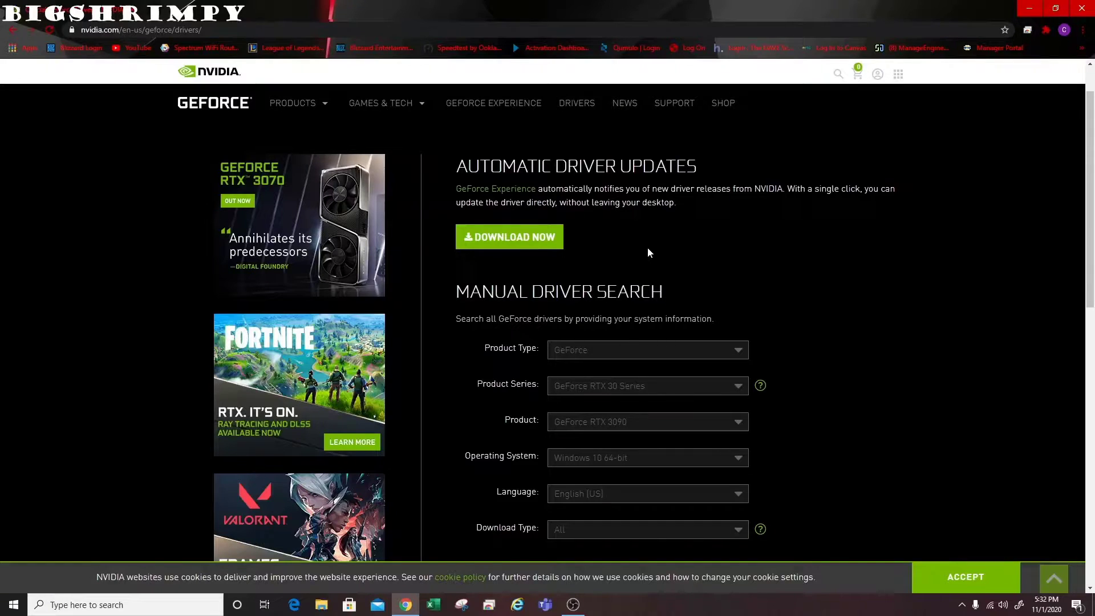
scroll(648, 253, down, 1)
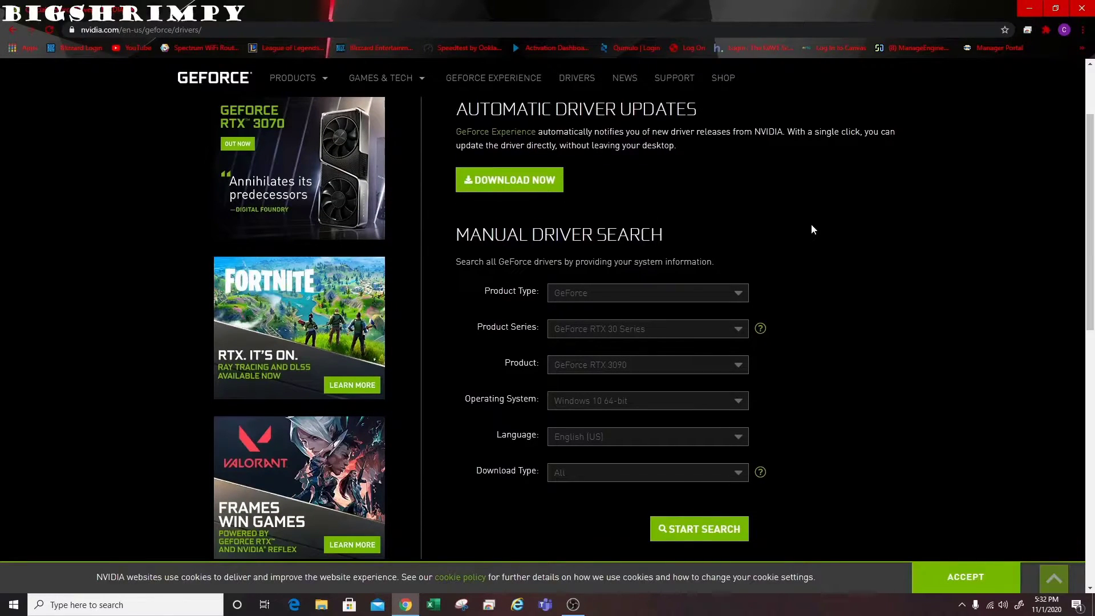
click(738, 327)
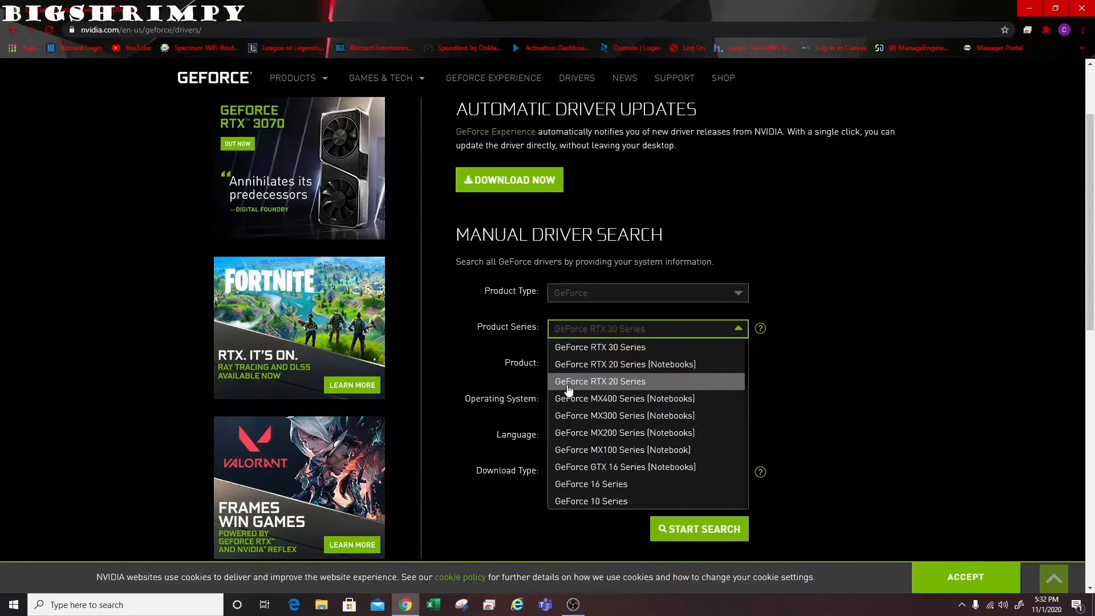
click(641, 386)
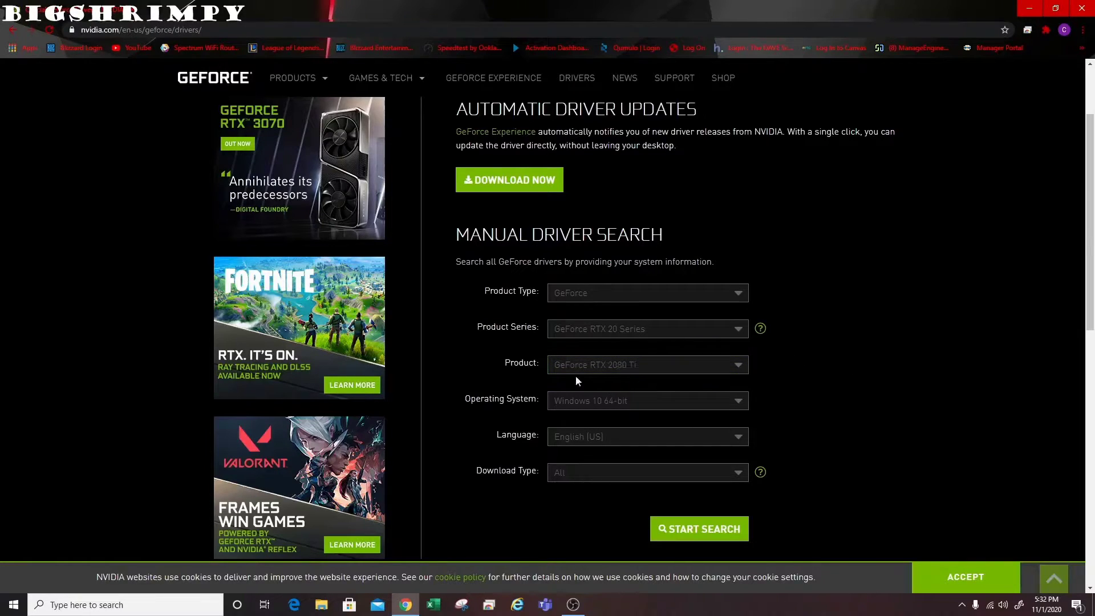
click(739, 366)
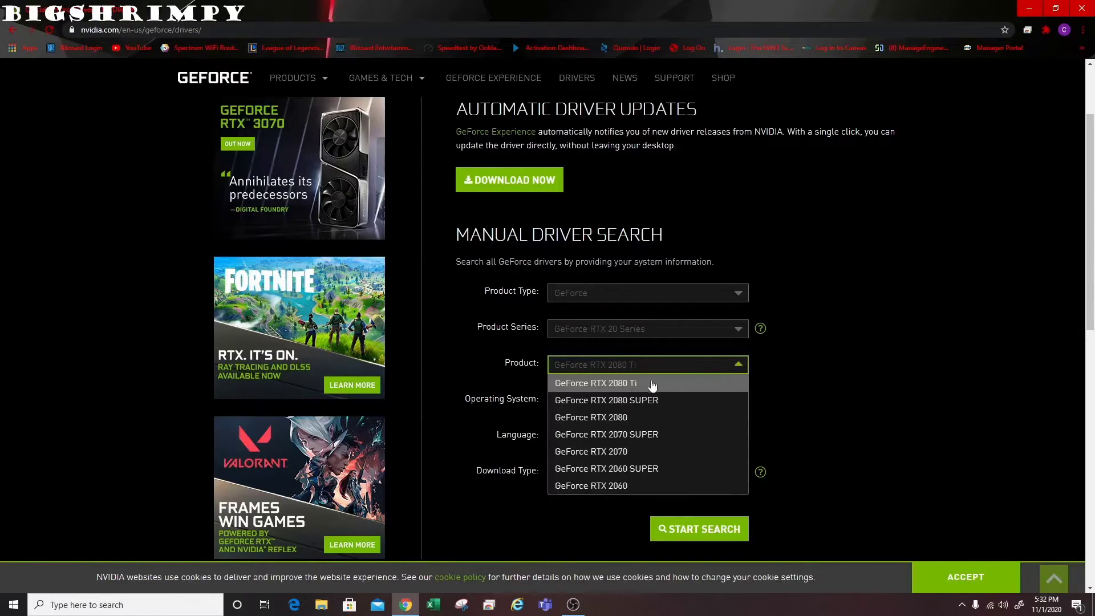
click(656, 434)
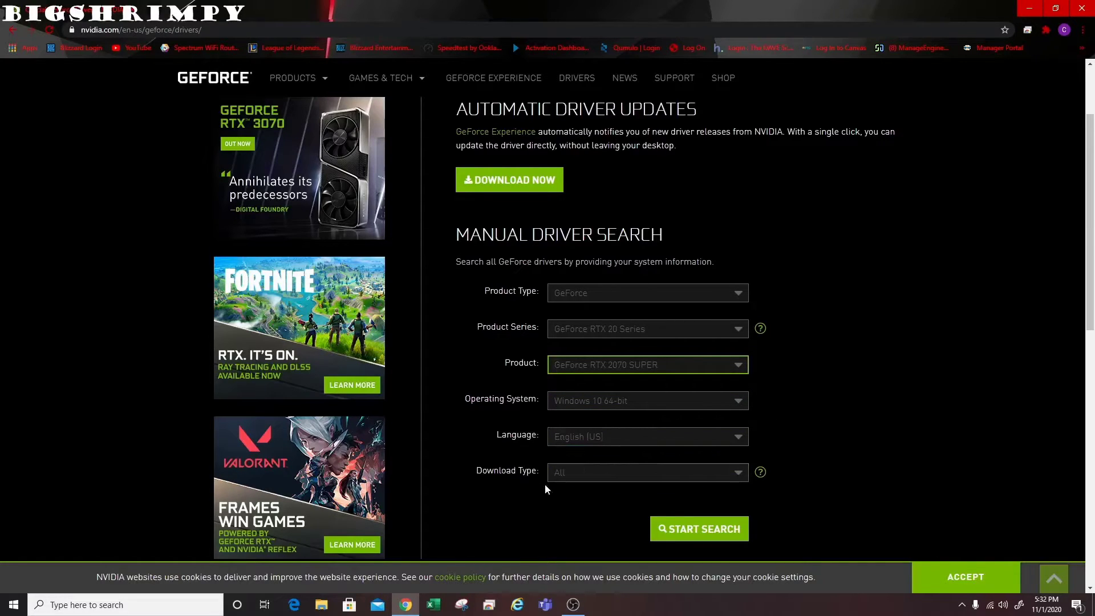
Step: Search for matching drivers and open the Game Ready Driver 457.09 download page
scroll(792, 513, down, 2)
click(707, 413)
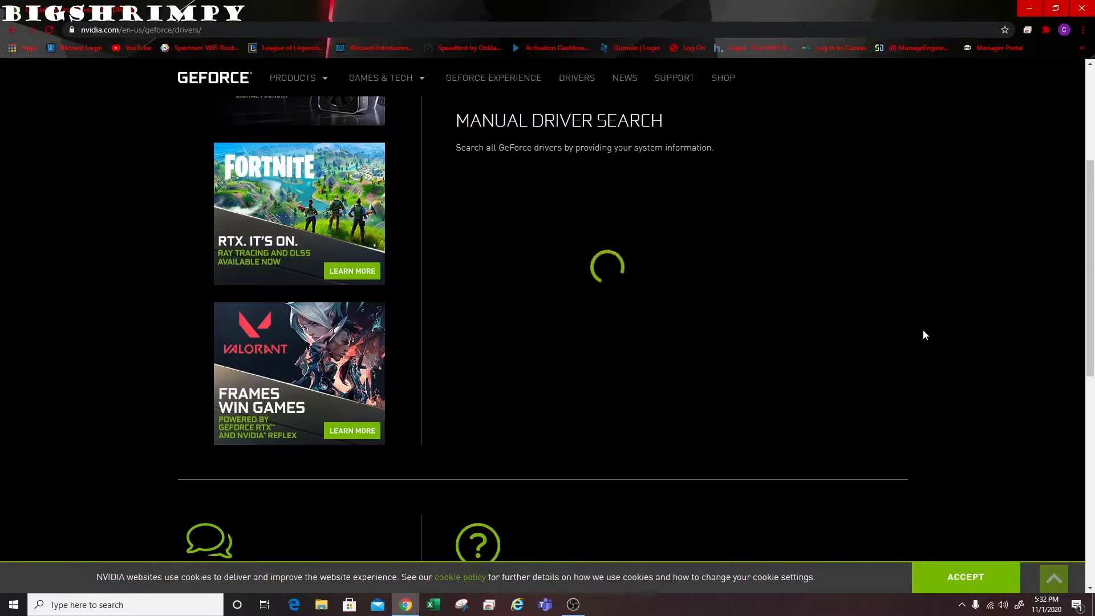
scroll(827, 302, down, 3)
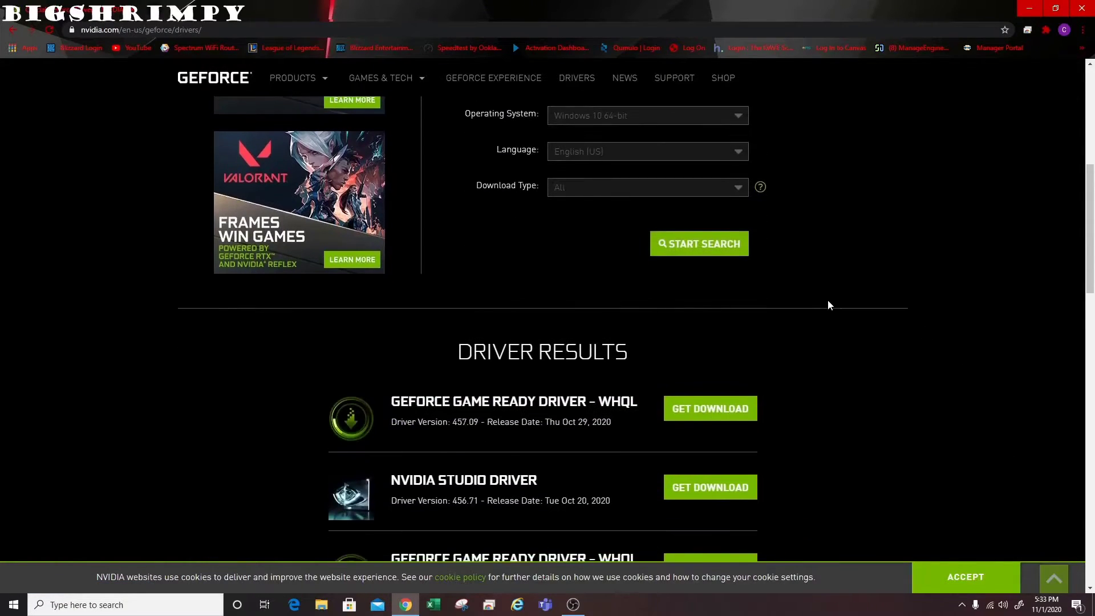
scroll(829, 305, down, 2)
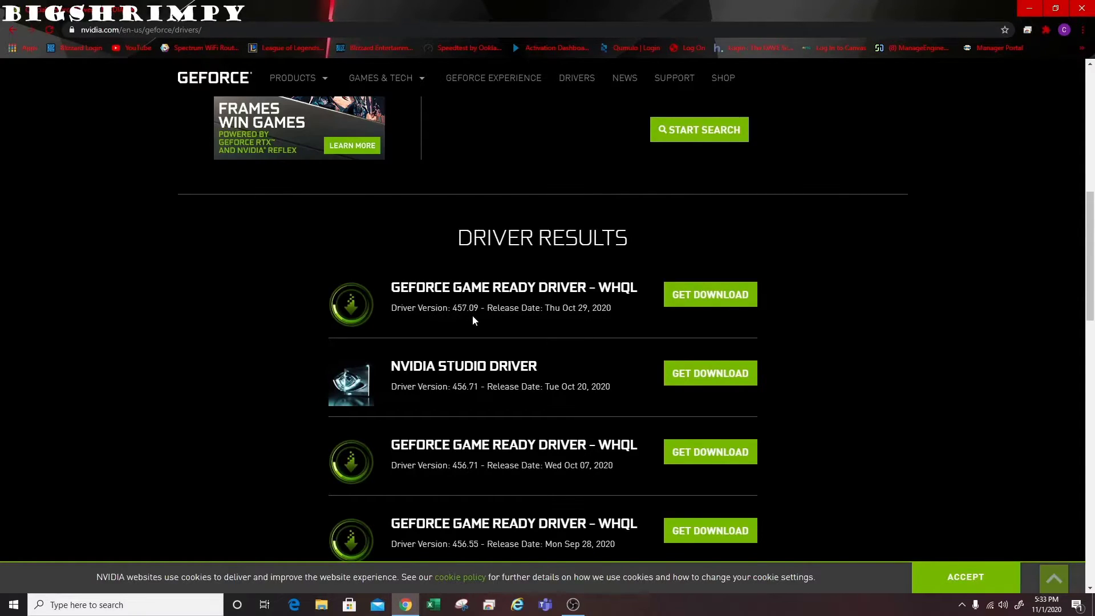
click(732, 299)
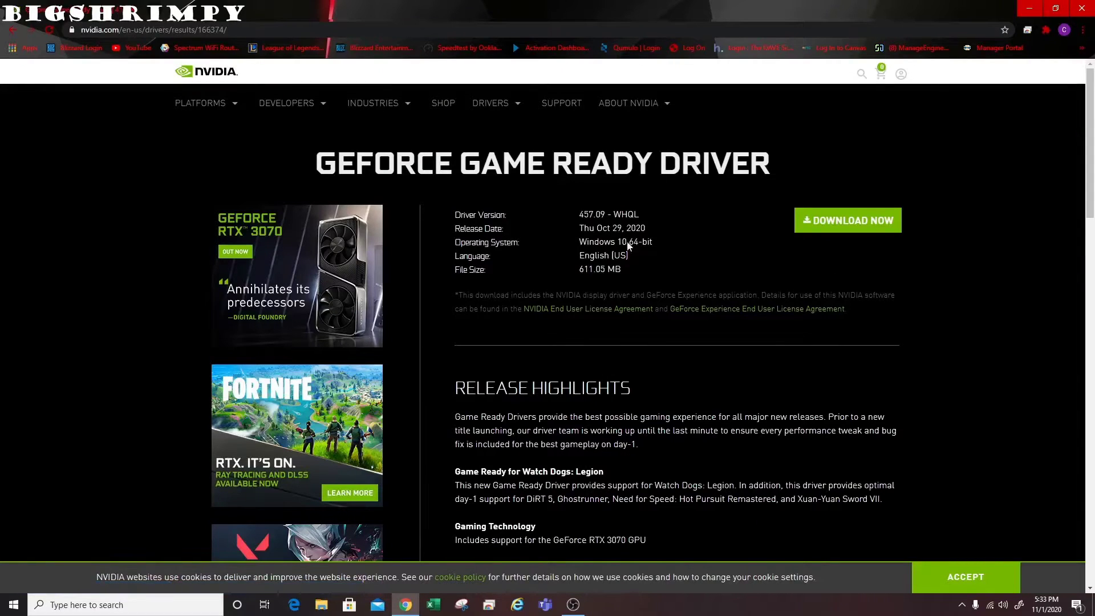
Step: Download the 611.05 MB Game Ready Driver 457.09 installer for Windows 10 64-bit
scroll(650, 275, down, 3)
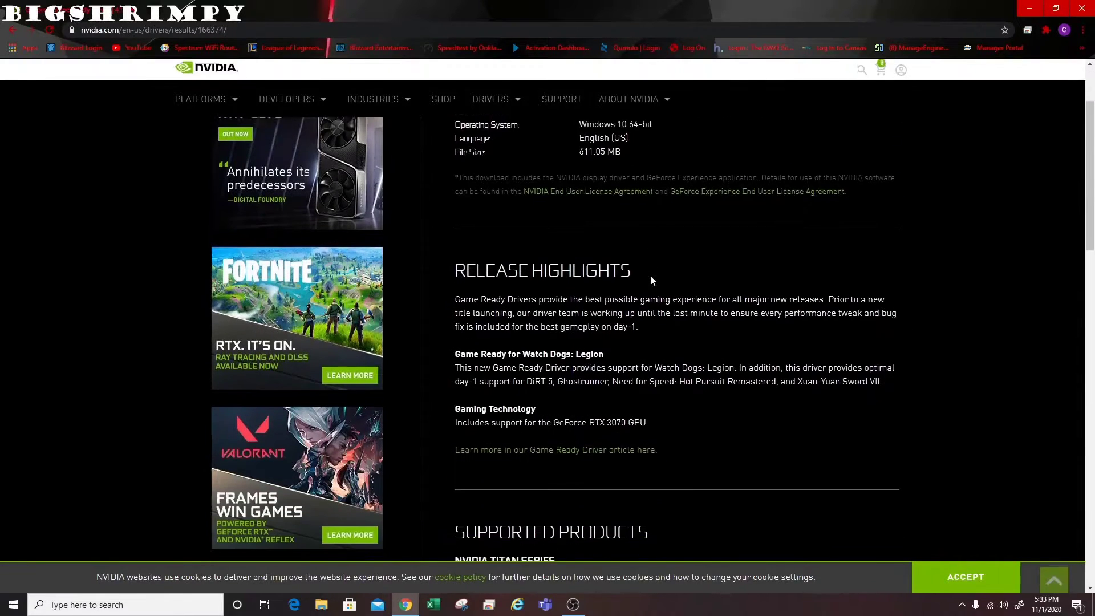
scroll(740, 309, down, 8)
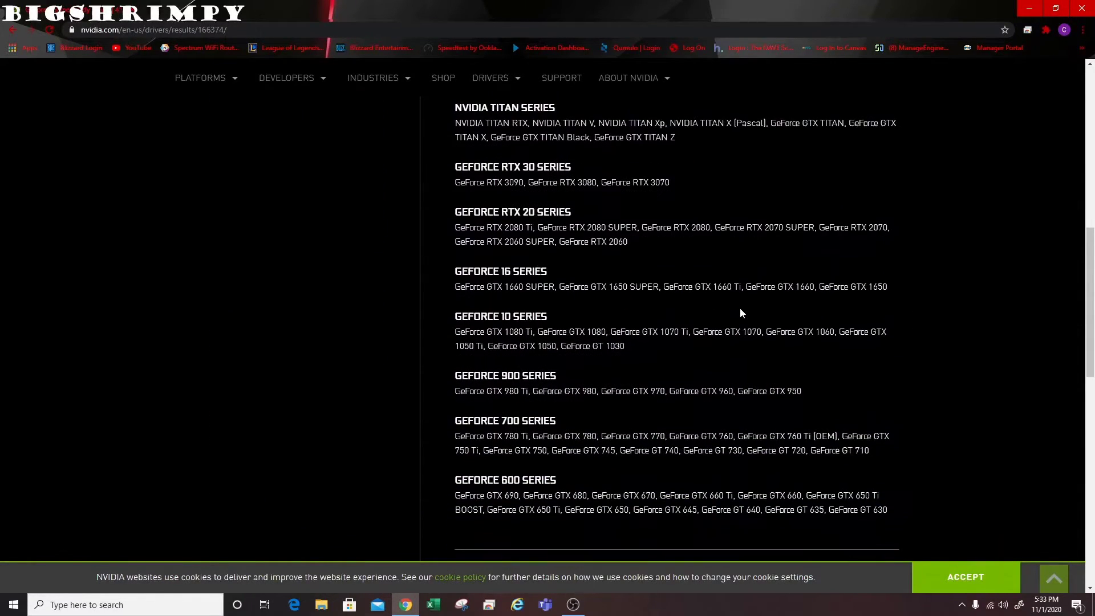
scroll(788, 365, up, 11)
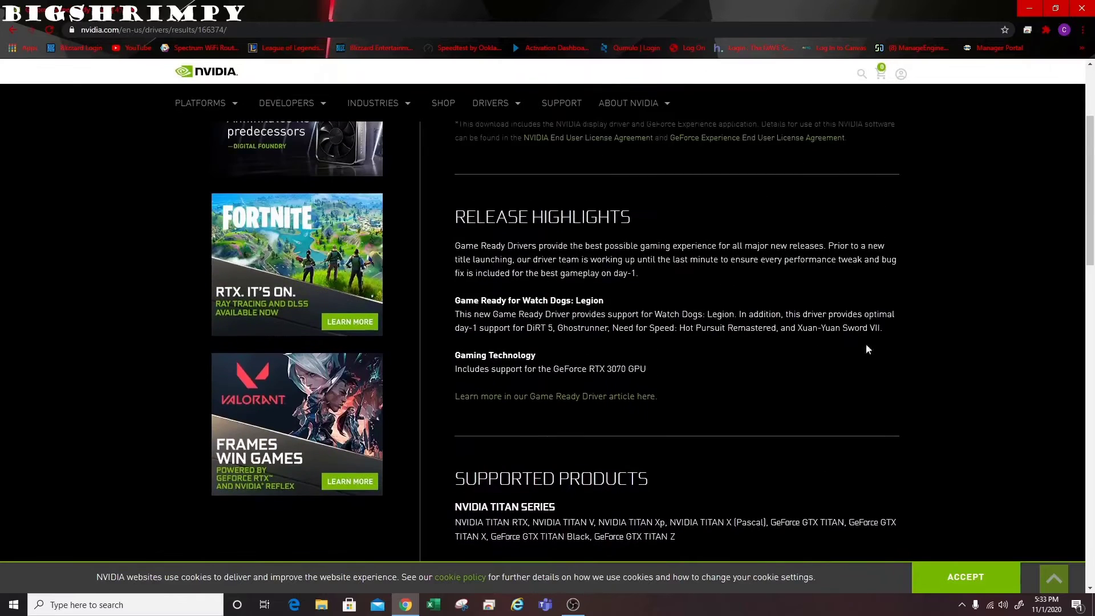
click(867, 223)
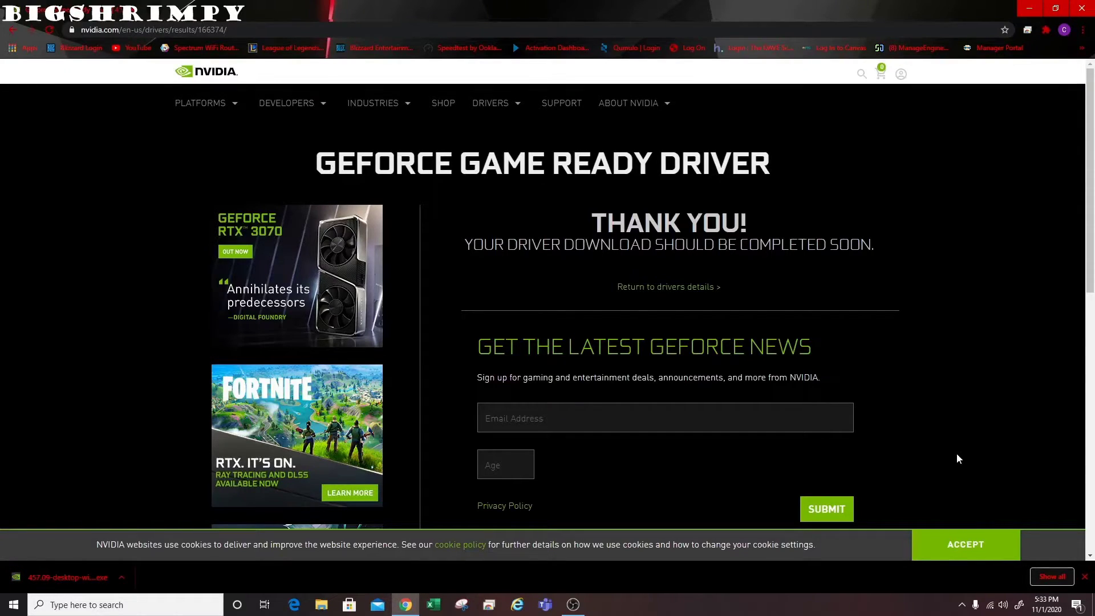
click(122, 577)
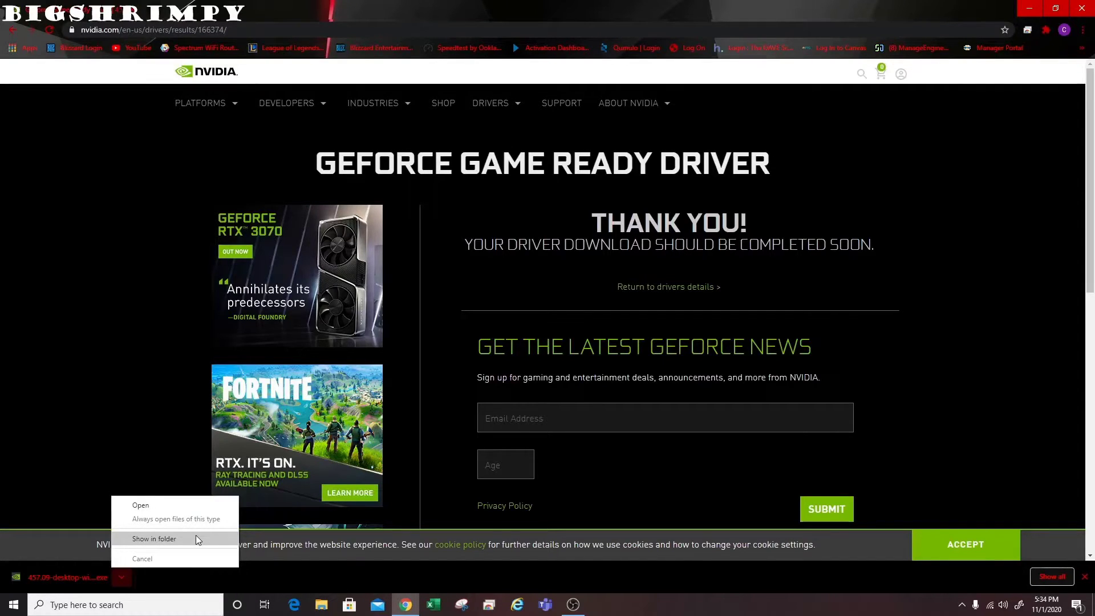
Step: Find the downloaded 457.09 driver package in Downloads and run it as administrator
key(XF86AudioRaiseVolume)
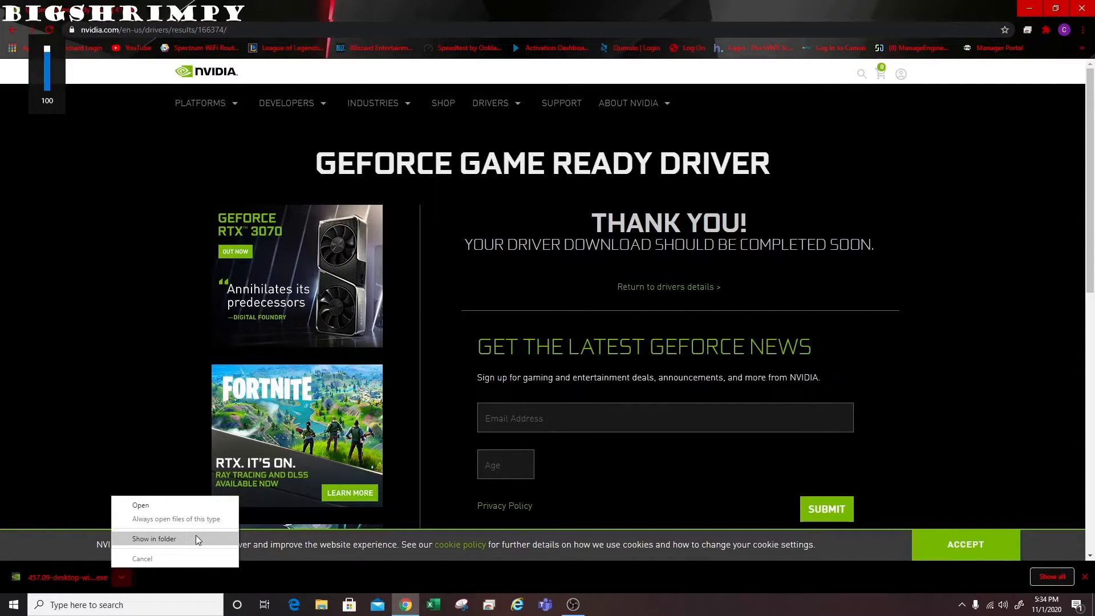
click(196, 536)
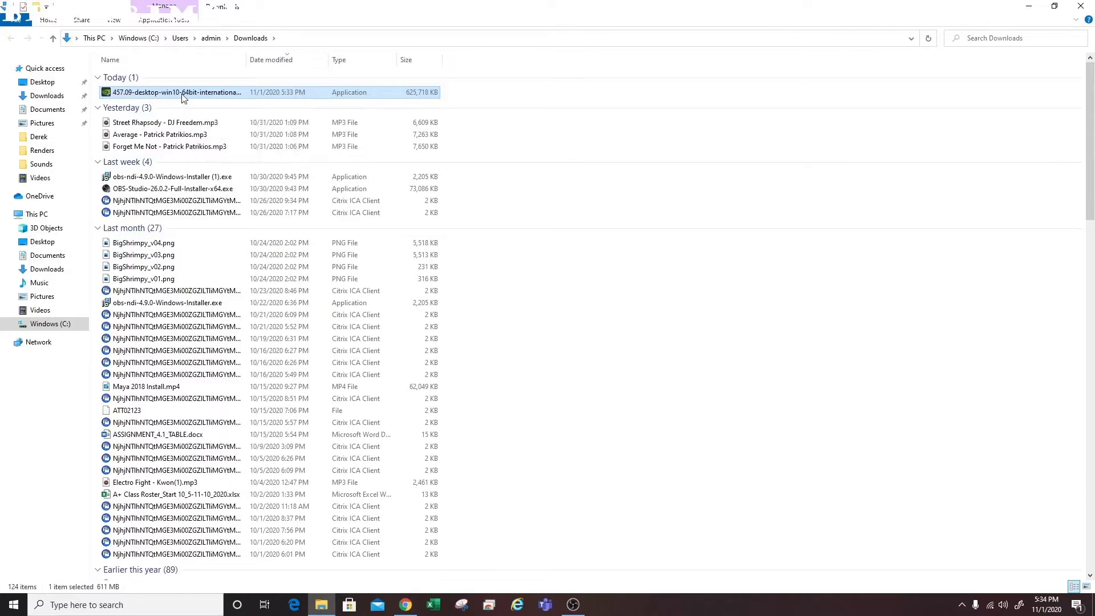
right_click(187, 91)
click(126, 118)
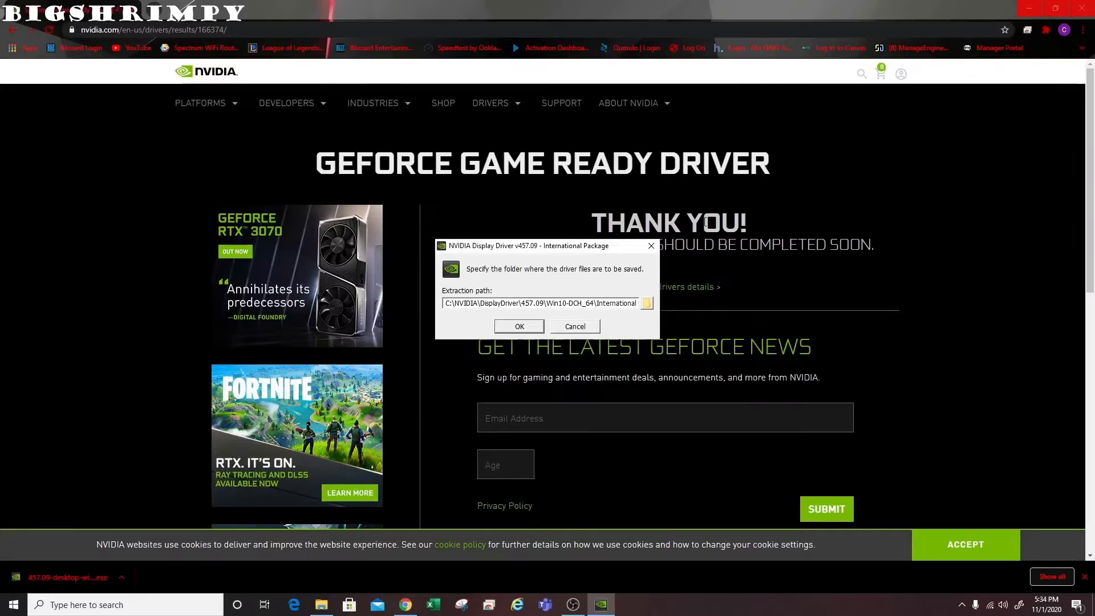
Step: Extract the driver to C:\NVIDIA\DisplayDriver\457.09 and select the NVIDIA Graphics Driver option
click(1028, 9)
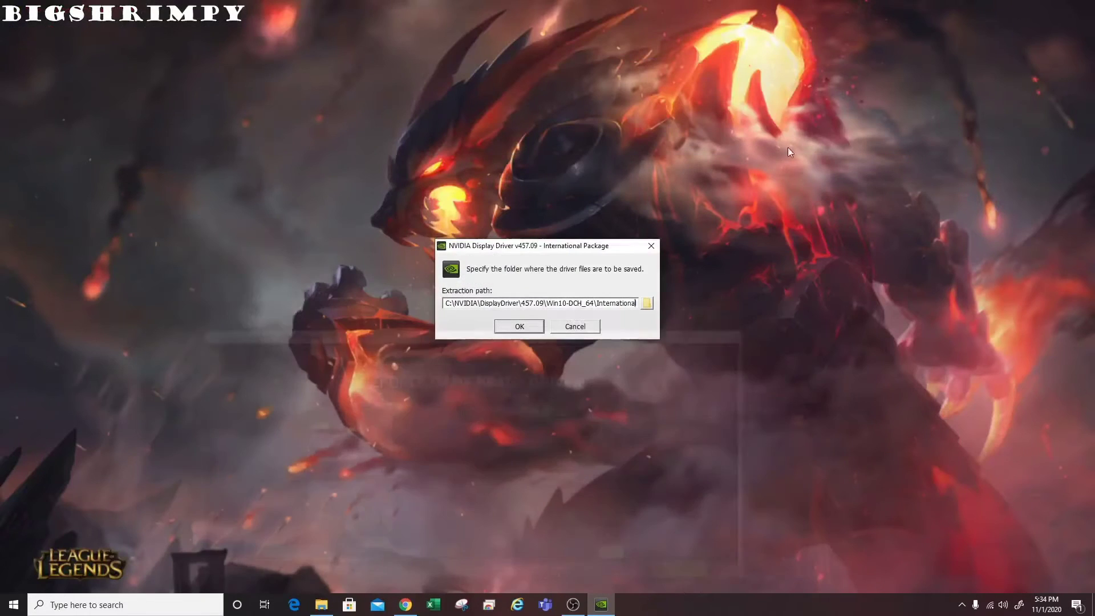
click(530, 329)
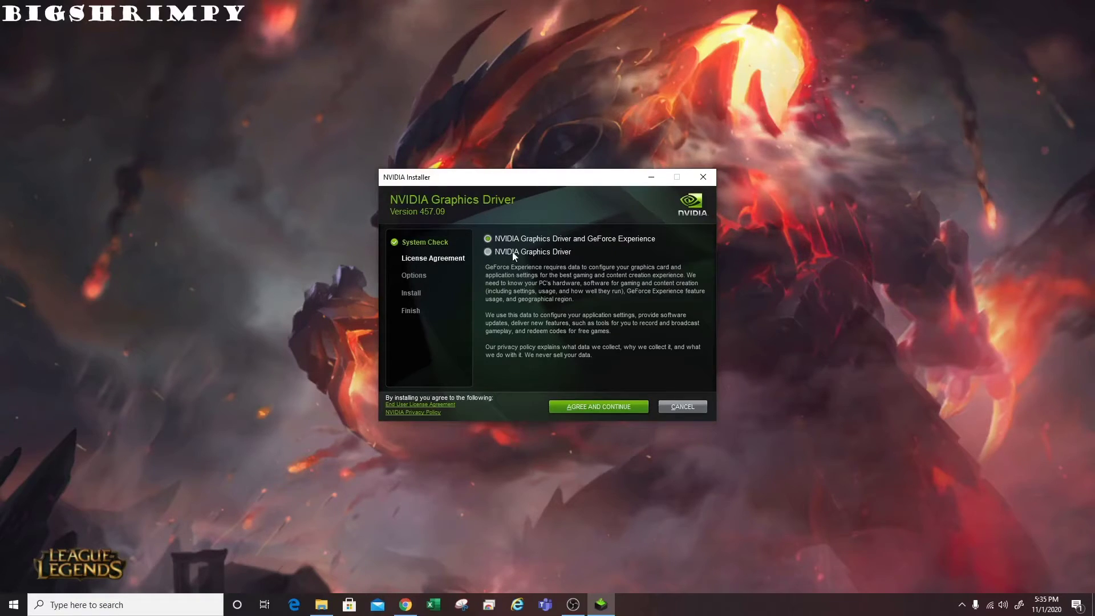
click(513, 252)
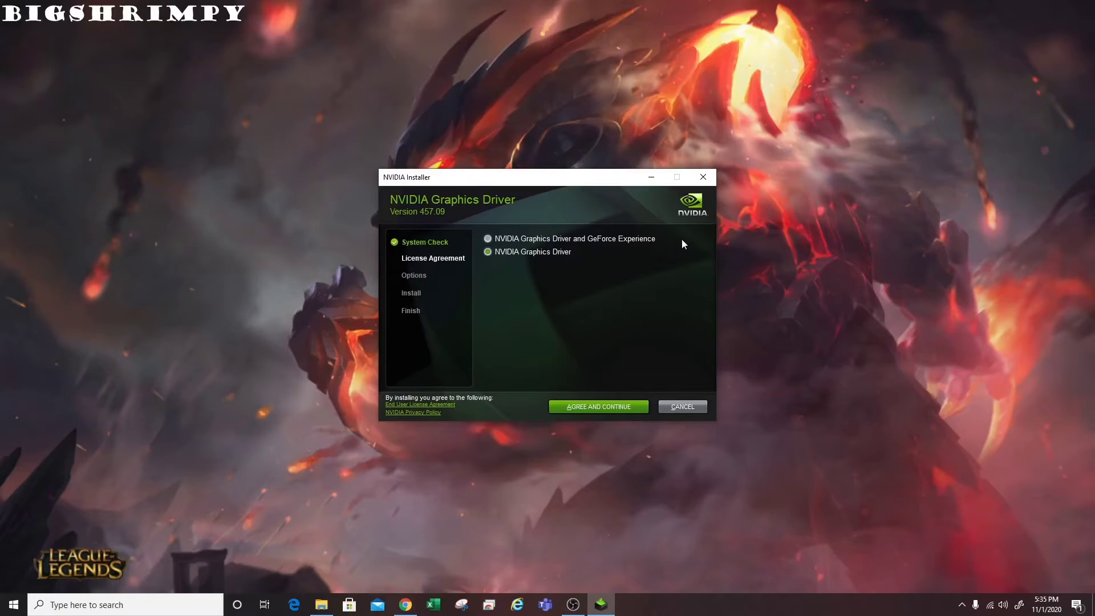
Step: Keep the driver-only install, without GeForce Experience, and agree to the license
click(644, 240)
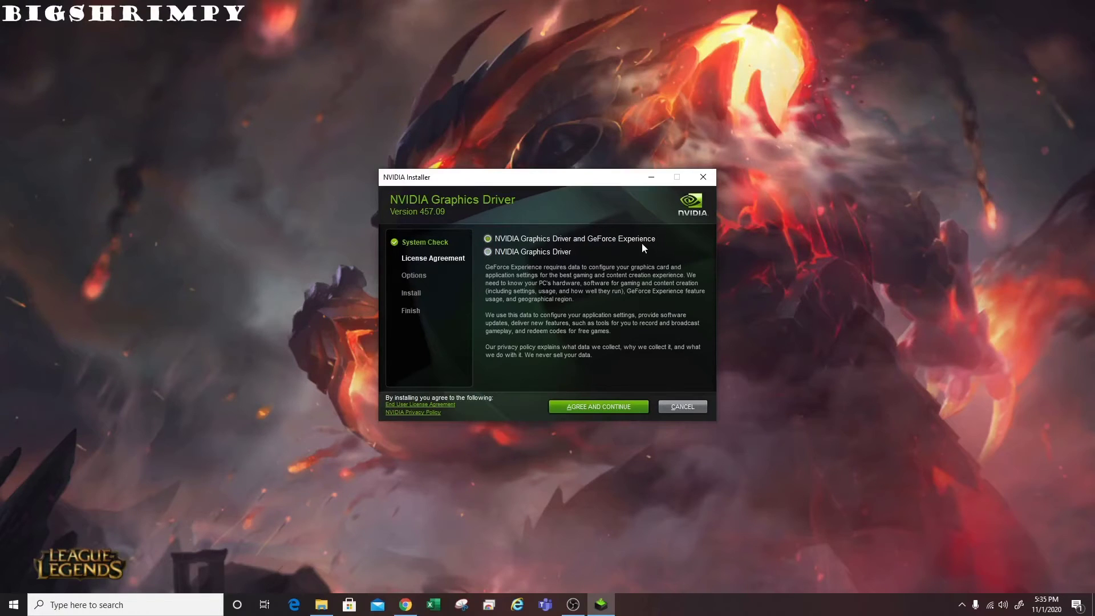
click(551, 254)
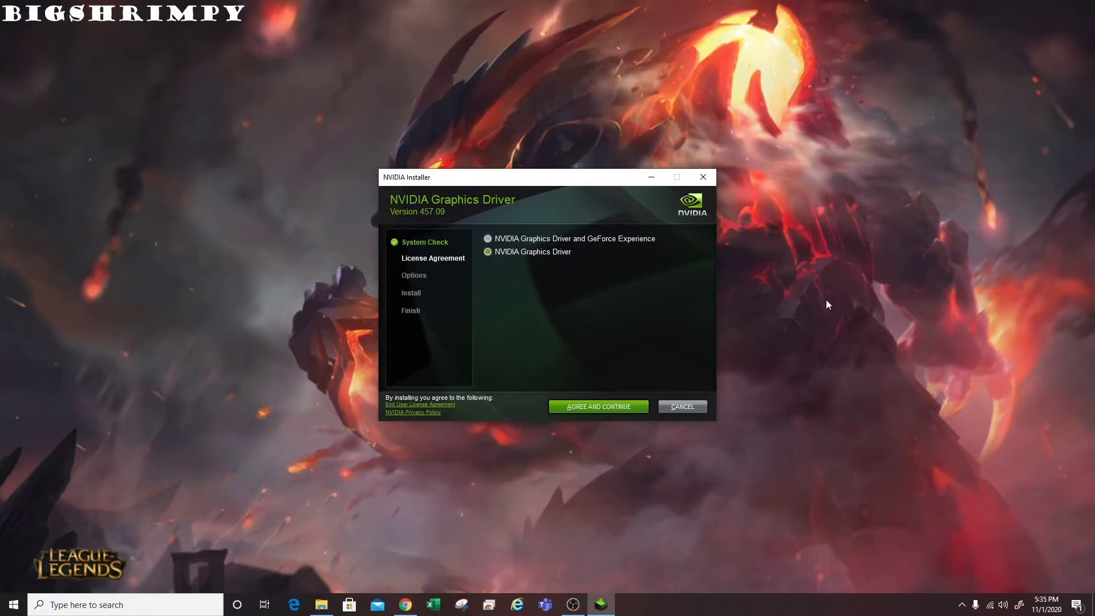
key(Return)
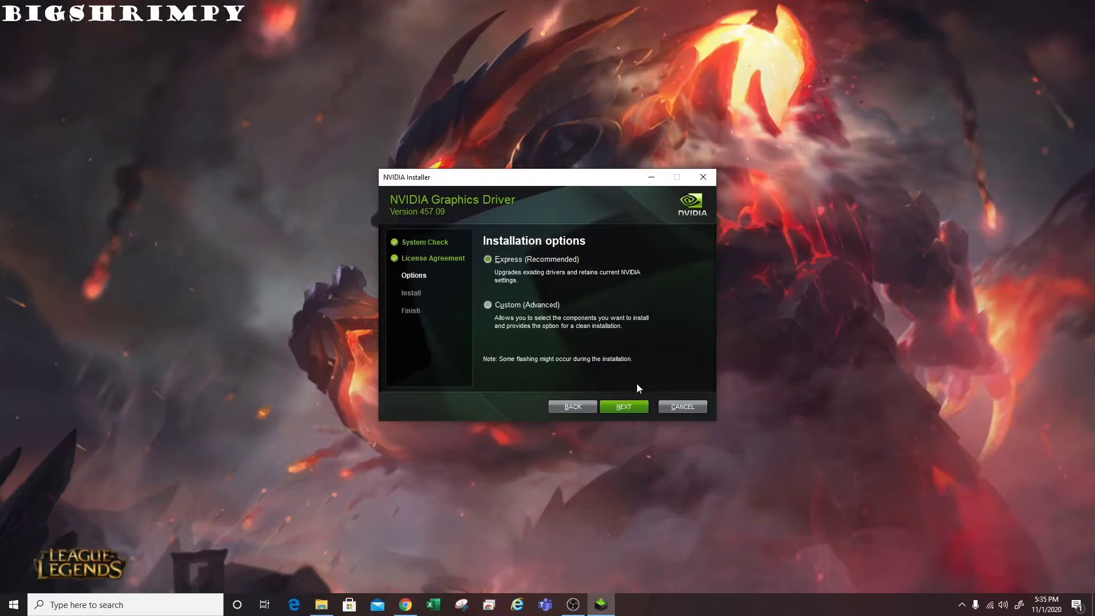
Step: Run the Express (Recommended) install of driver 457.09 through to completion
click(634, 406)
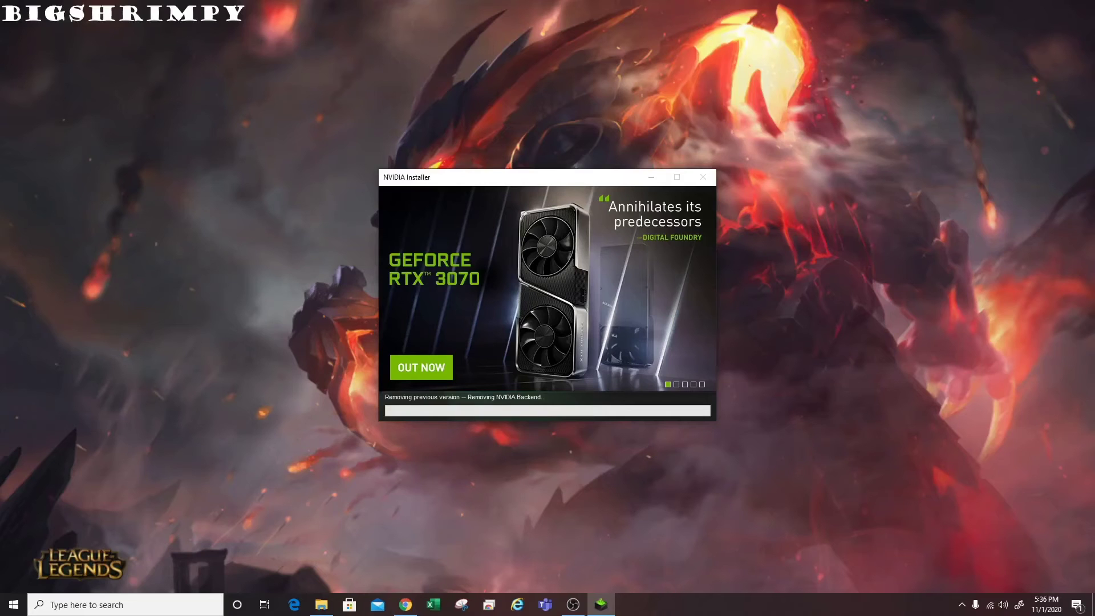
mouse_move(8, 432)
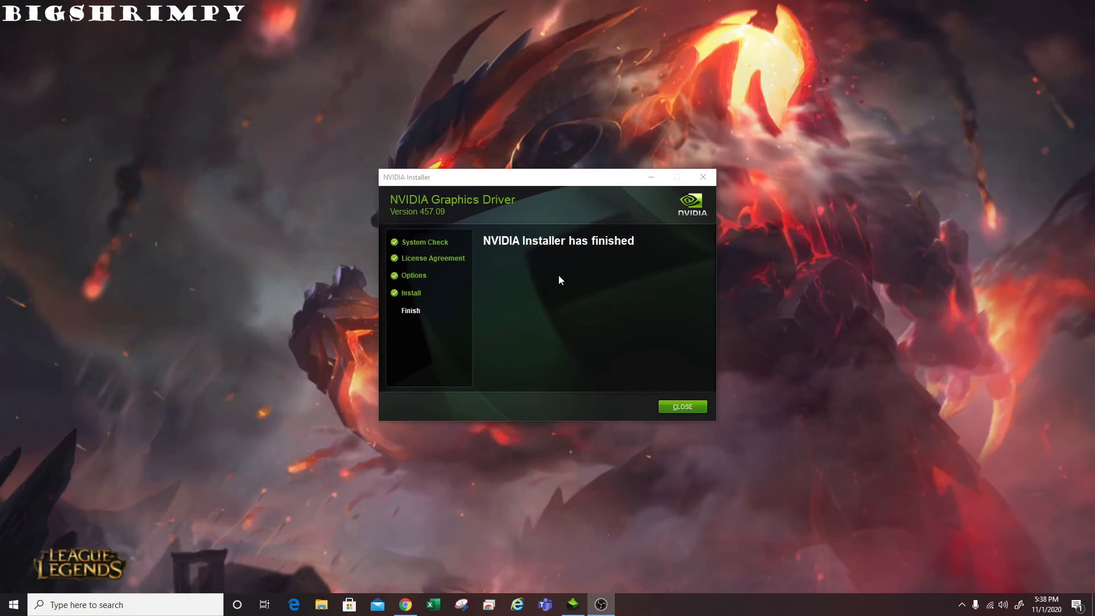
Step: Close the finished installer and open NVIDIA Control Panel from the desktop menu
click(692, 409)
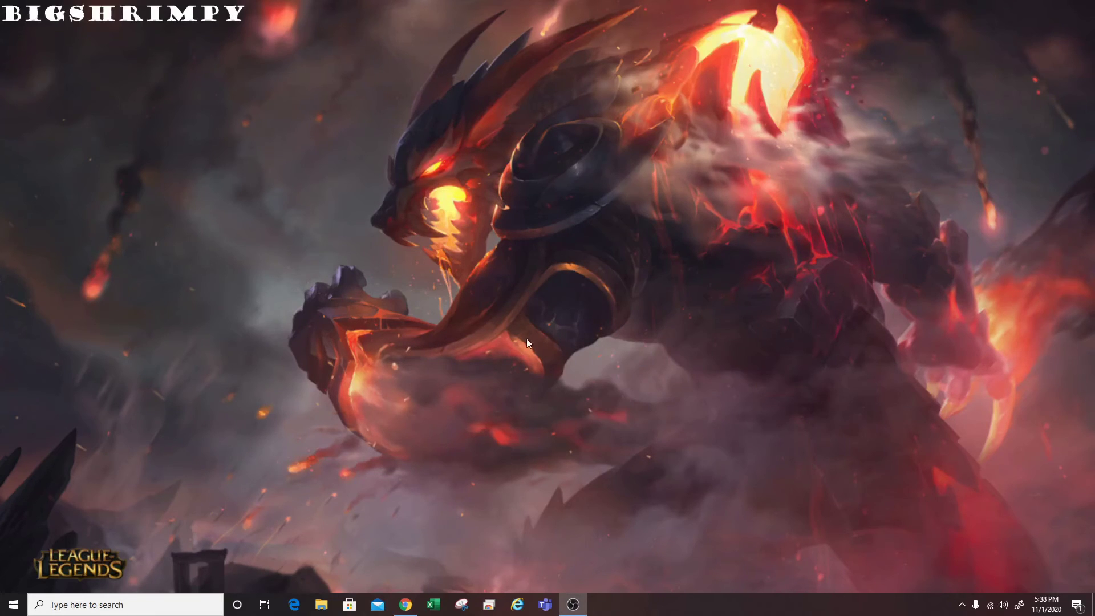
right_click(451, 272)
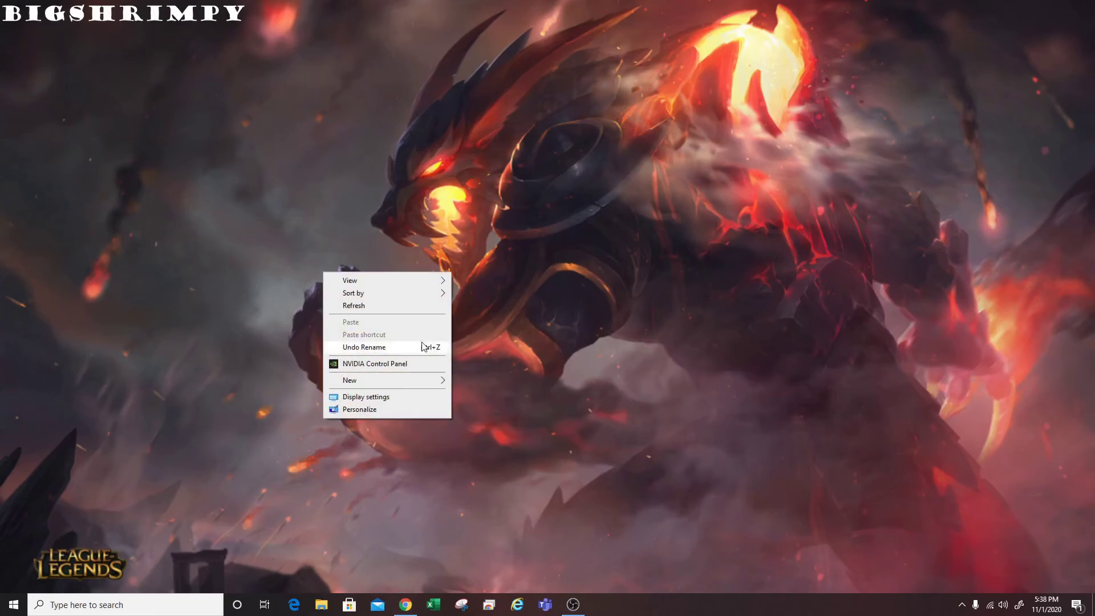
click(388, 363)
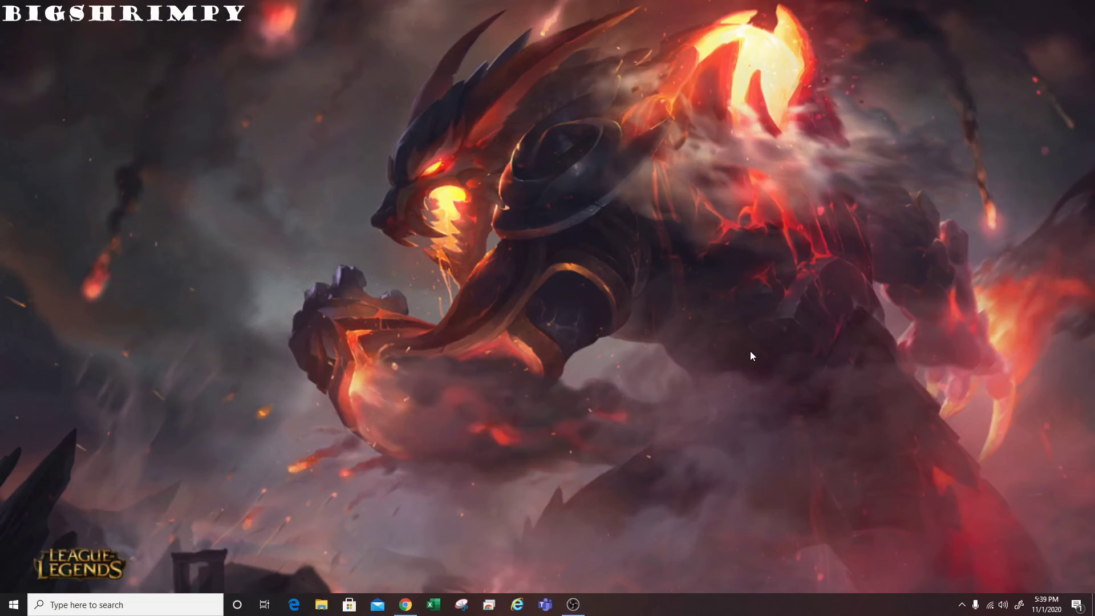